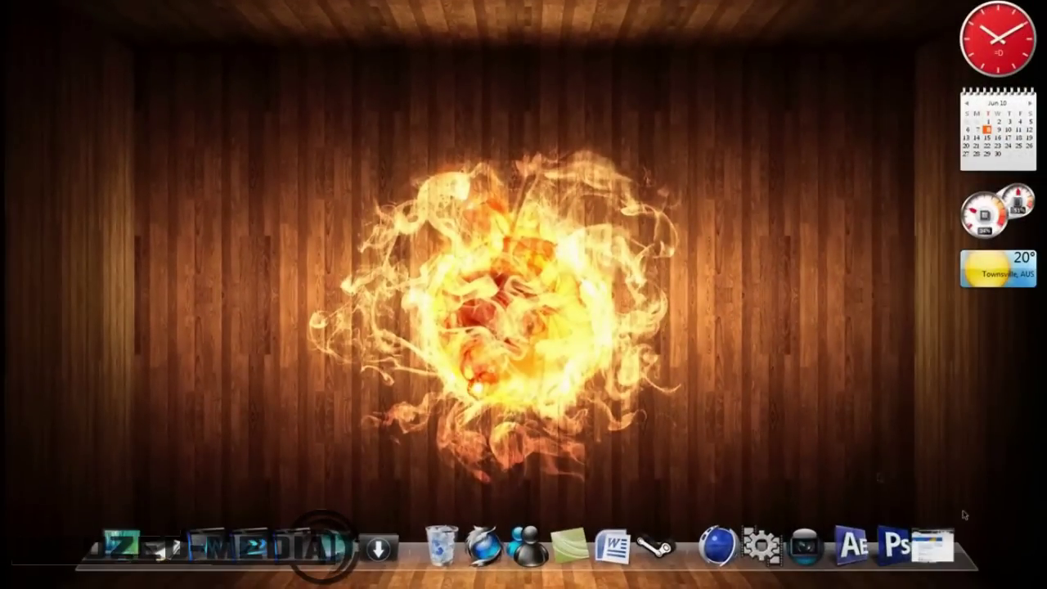
# Step: Restore Firefox to full screen and trim part of the download page address
pyautogui.click(932, 546)
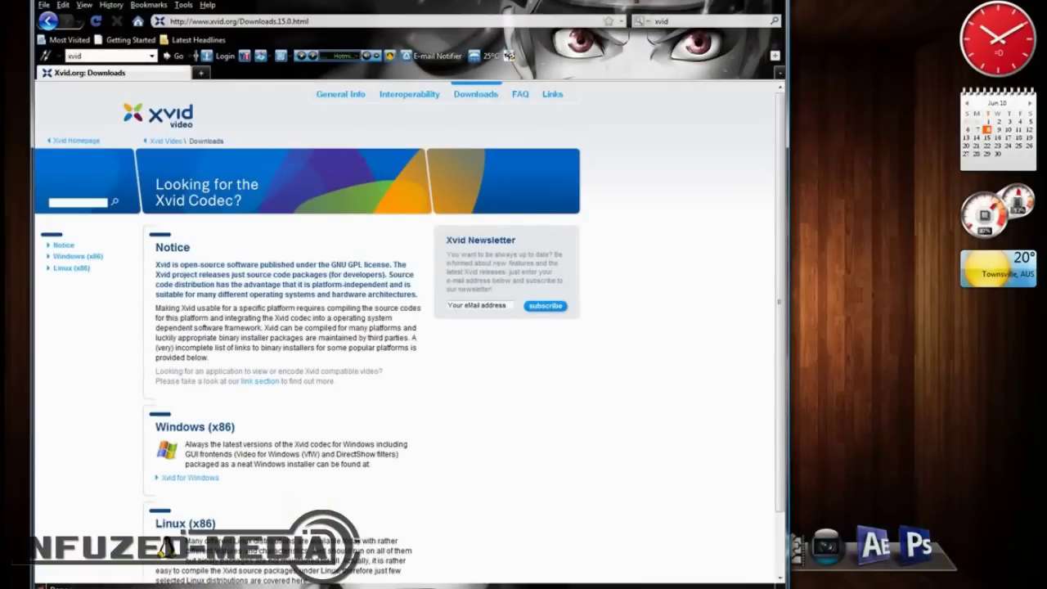
pyautogui.moveTo(372, 4); pyautogui.dragTo(372, 2)
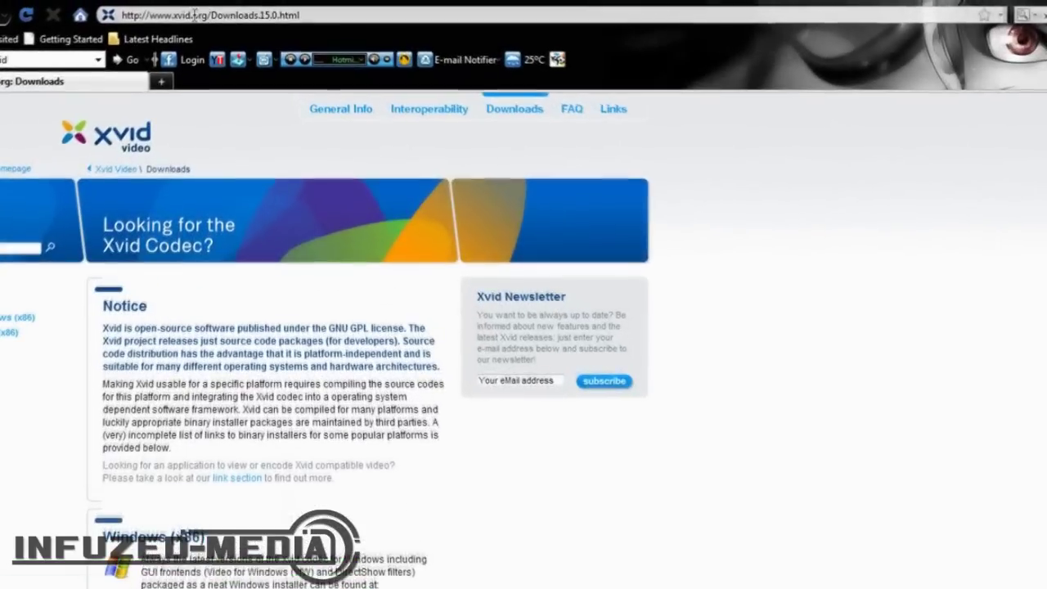
pyautogui.moveTo(224, 1); pyautogui.dragTo(272, 1)
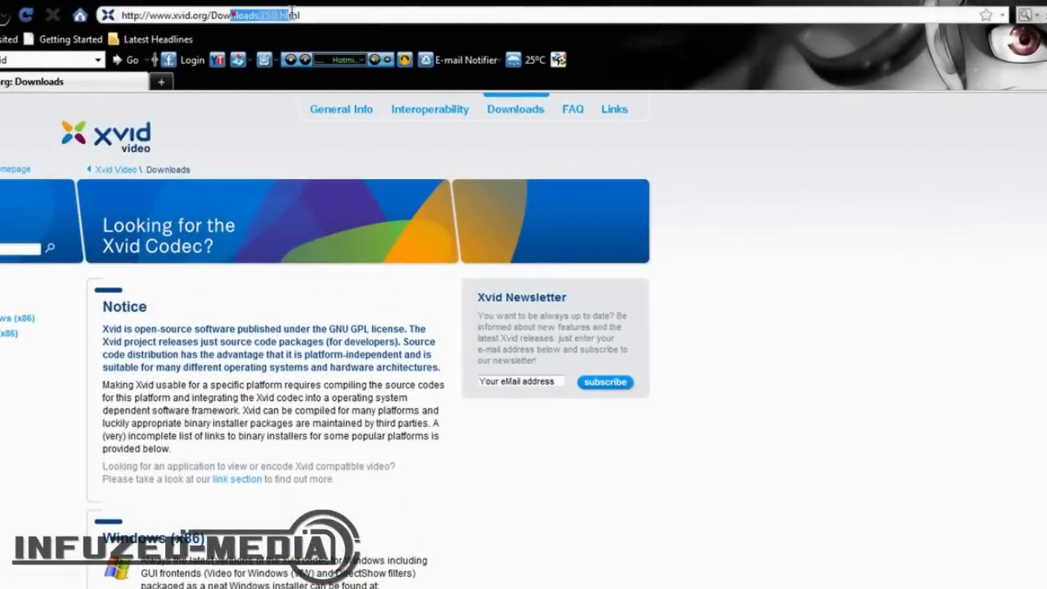
pyautogui.click(290, 13)
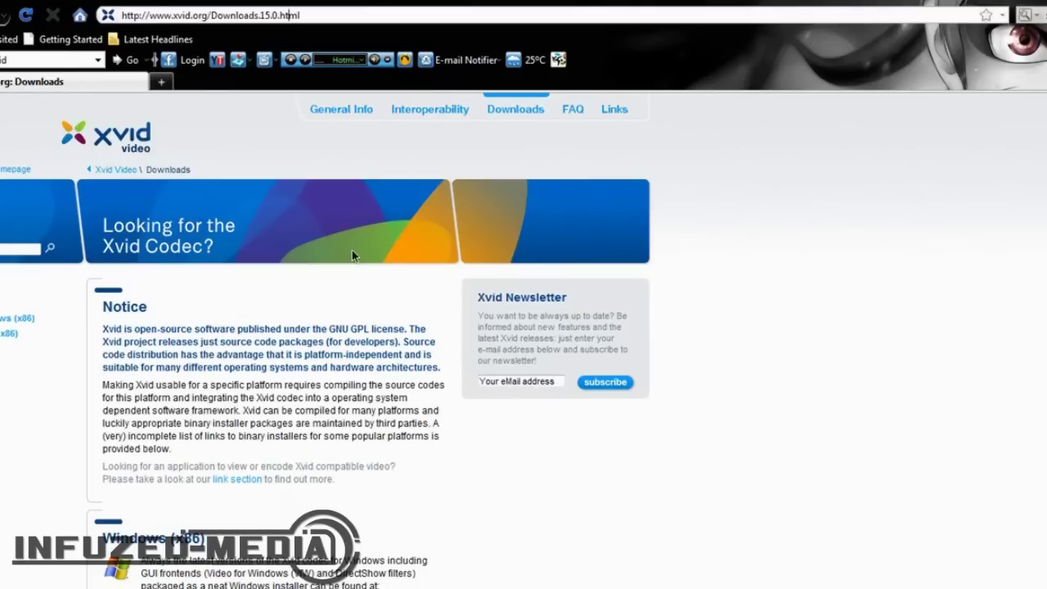
# Step: Open the 'Xvid for Windows' download page, then close the Koepi download page
pyautogui.scroll(-1, 199, 384)
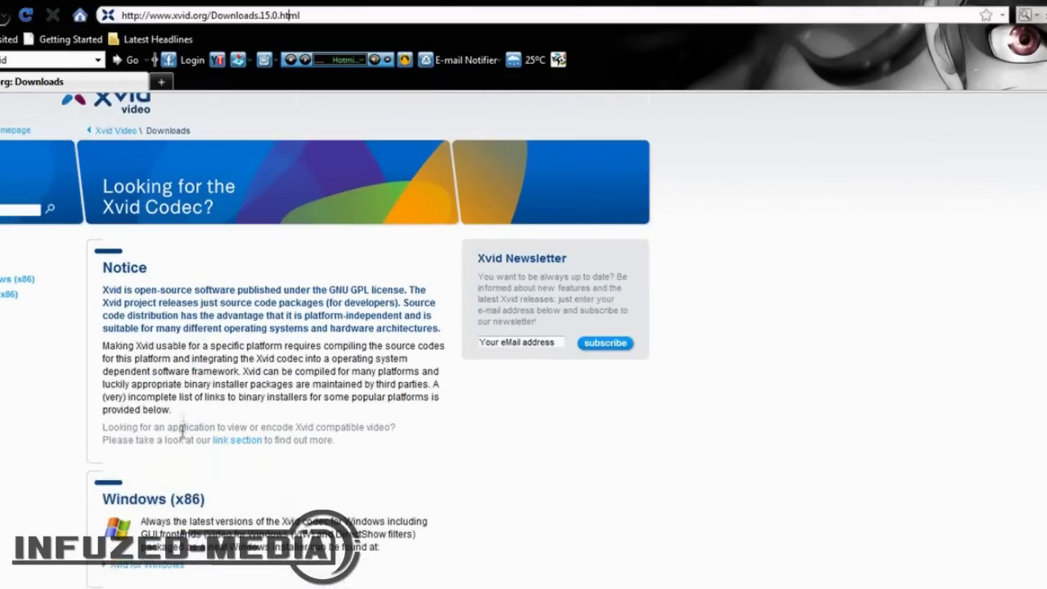
pyautogui.click(145, 567)
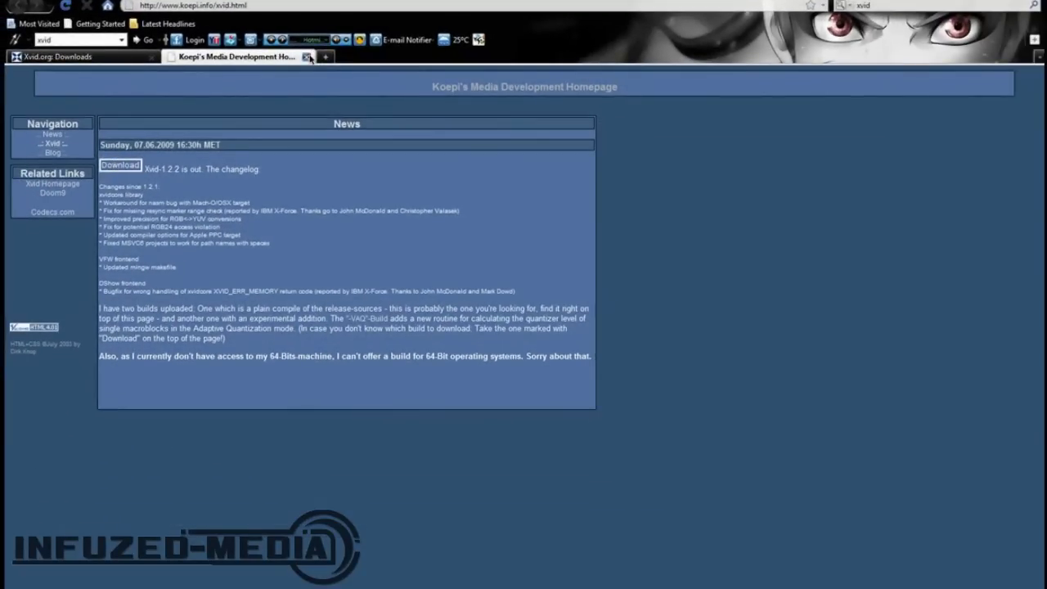
pyautogui.click(308, 58)
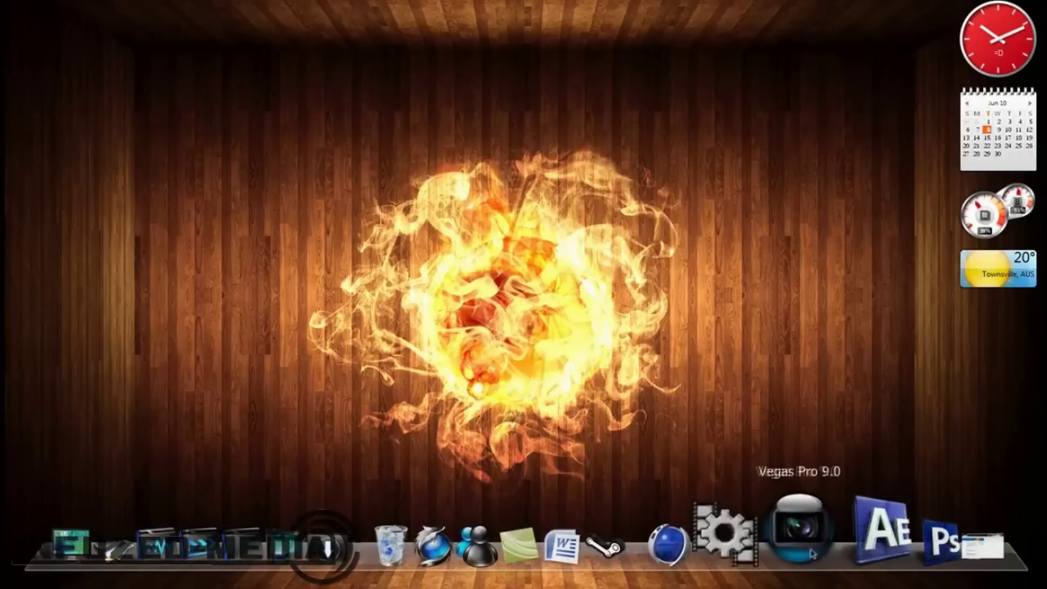
# Step: Close Firefox, start Vegas Pro and dismiss the project-loading error
pyautogui.rightClick(938, 545)
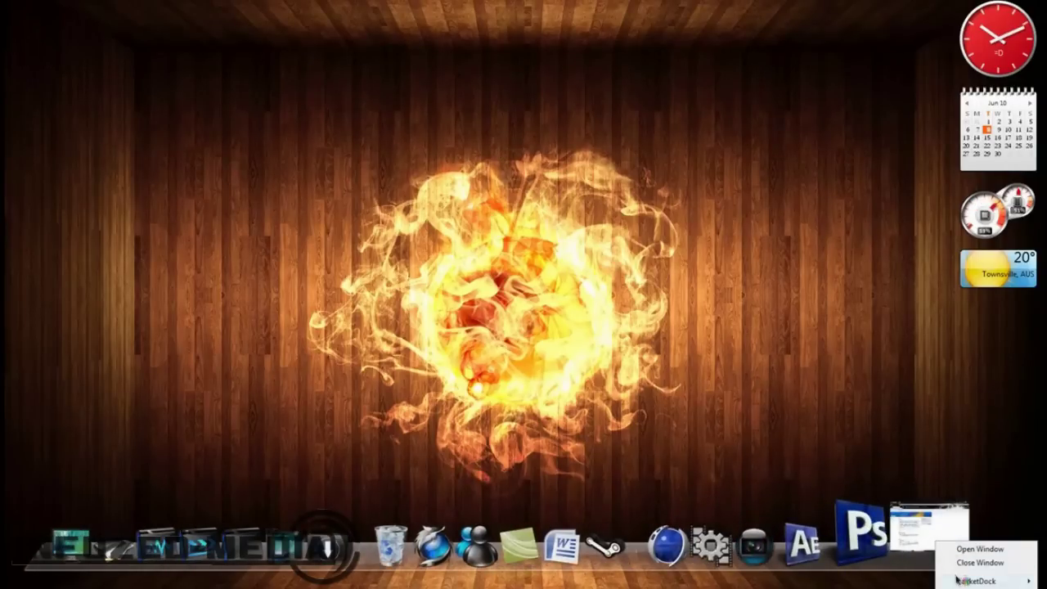
pyautogui.click(965, 561)
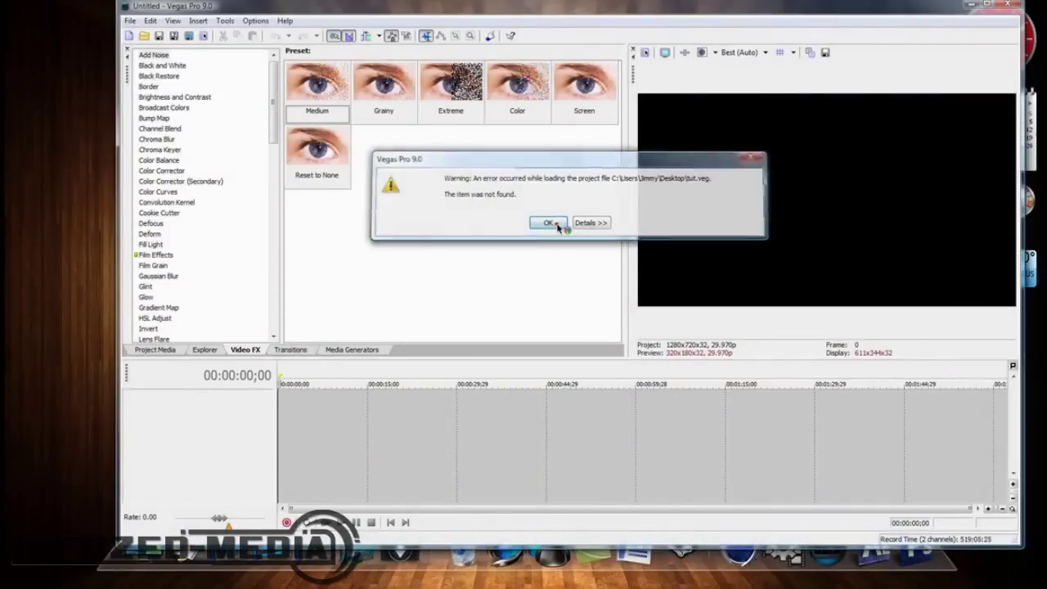
pyautogui.click(548, 223)
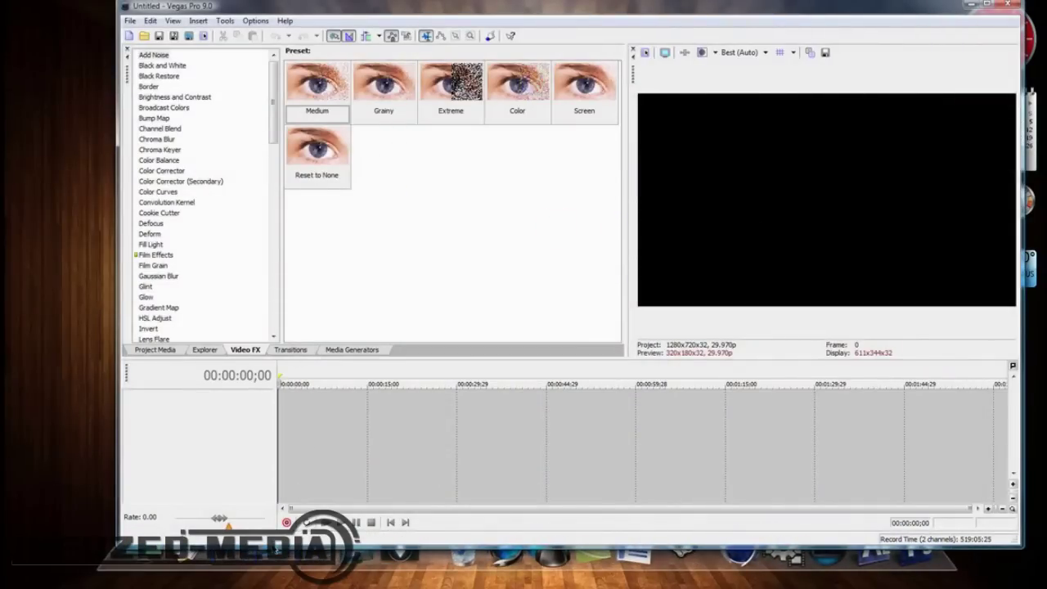
# Step: Drag Movie Vault Intro from Videos\CSS onto the Vegas timeline and close Explorer
pyautogui.click(270, 527)
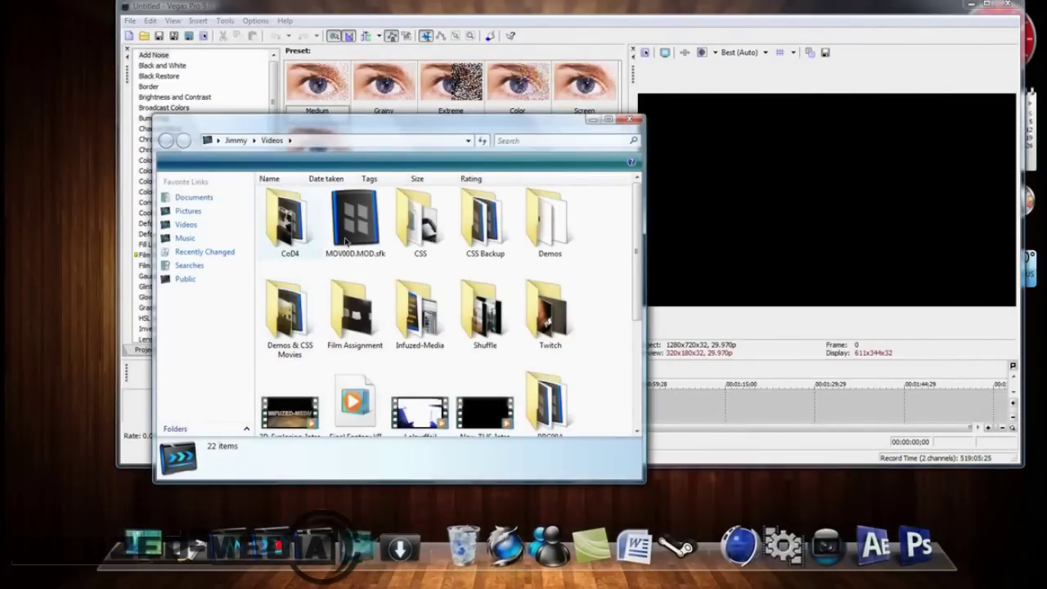
pyautogui.doubleClick(432, 216)
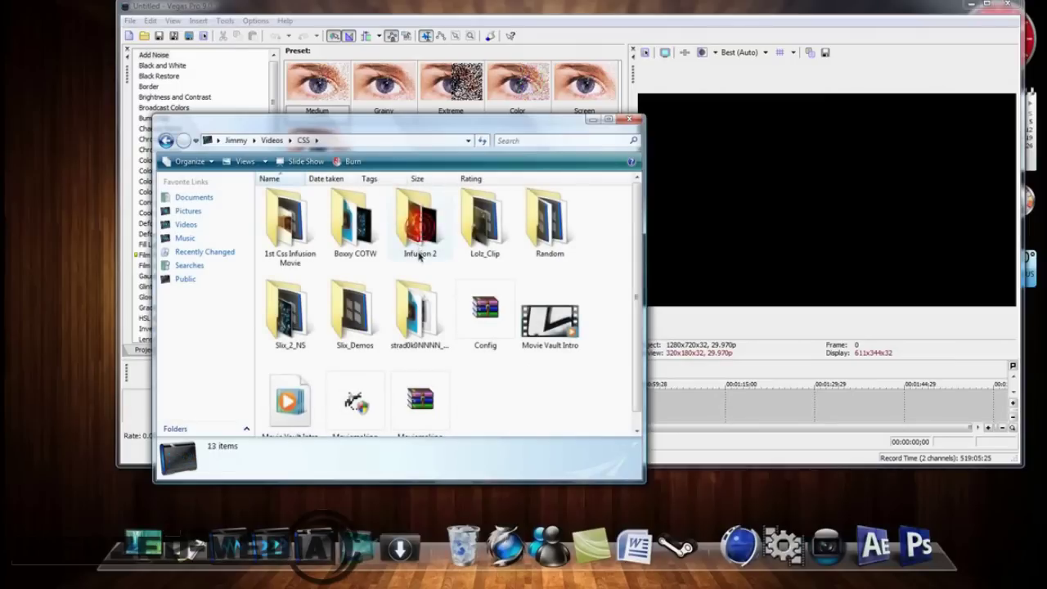
pyautogui.moveTo(549, 319); pyautogui.dragTo(289, 409)
pyautogui.click(628, 121)
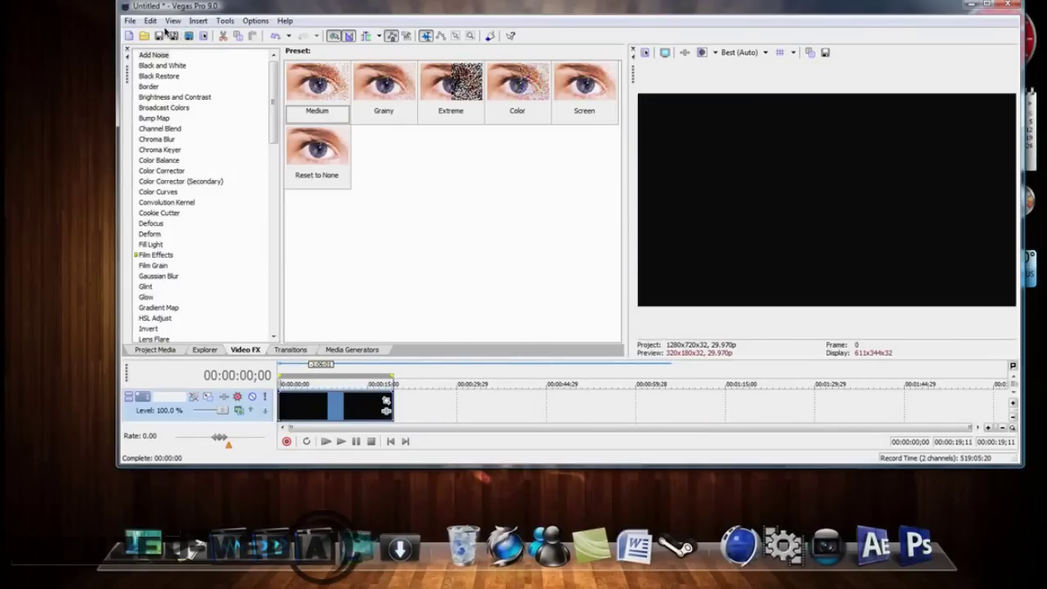
# Step: Move the cursor to 7;11 and set up Render As with Video for Windows AVI, Default Template
pyautogui.click(321, 368)
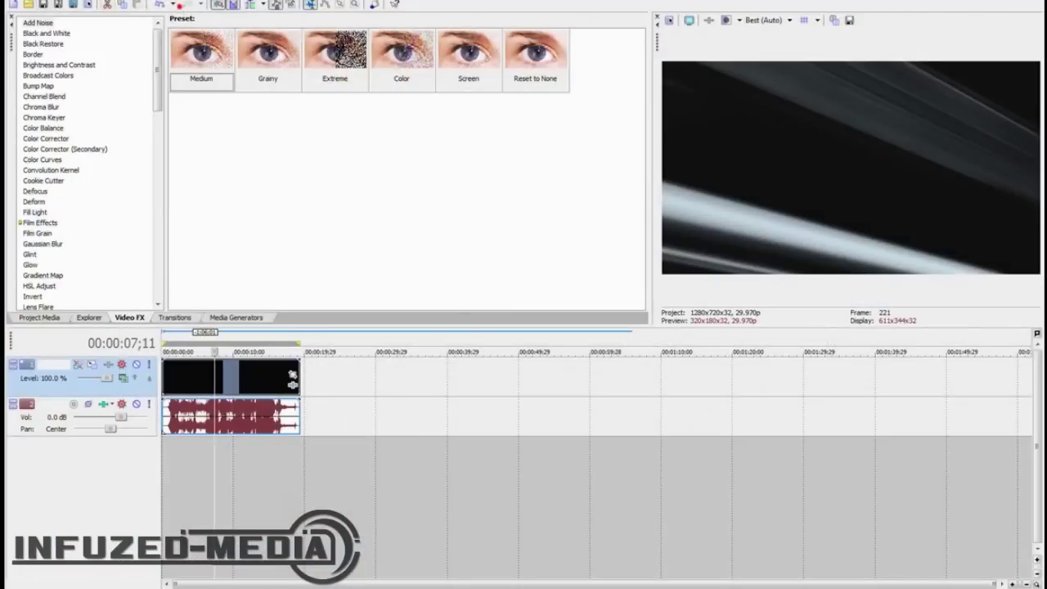
pyautogui.click(130, 20)
pyautogui.click(59, 77)
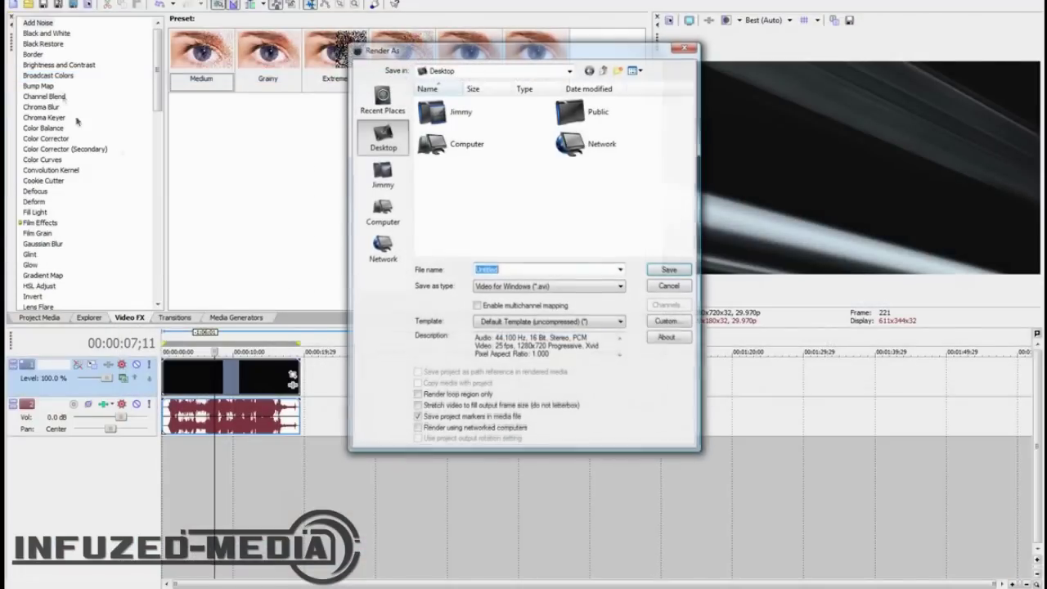
pyautogui.click(537, 288)
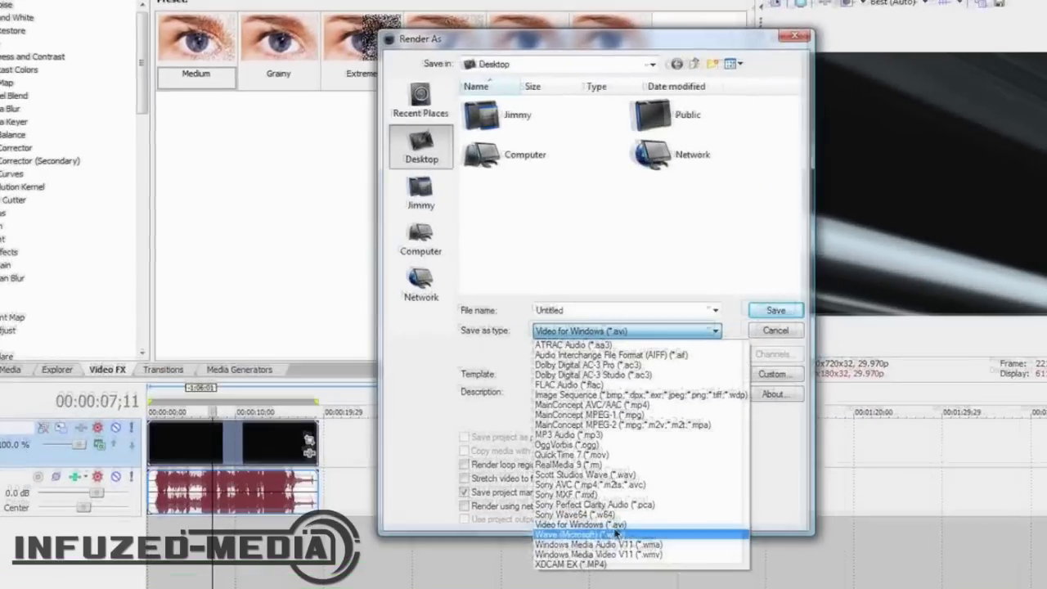
pyautogui.click(554, 532)
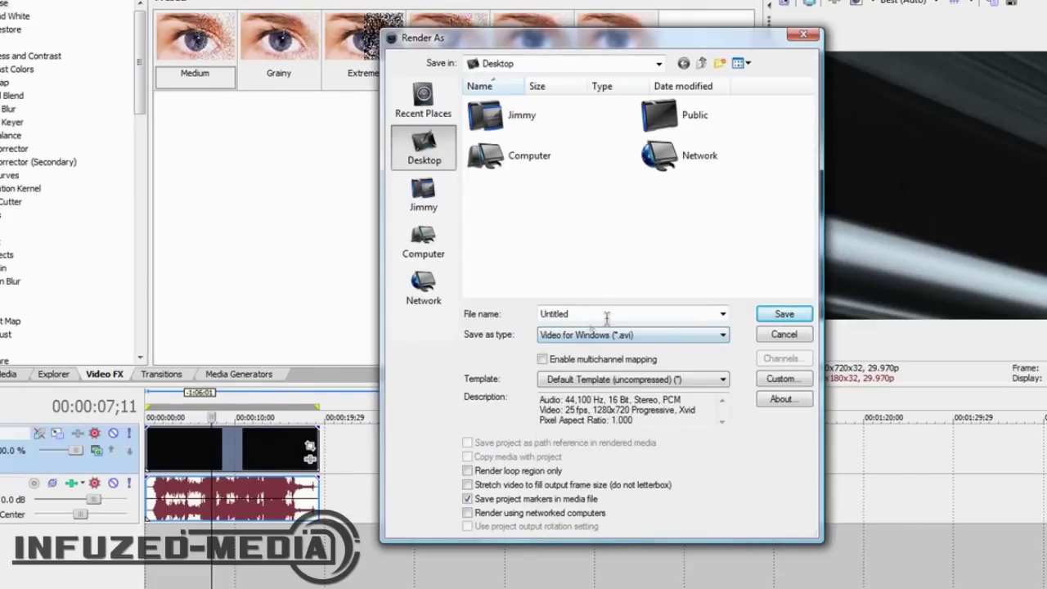
pyautogui.click(612, 379)
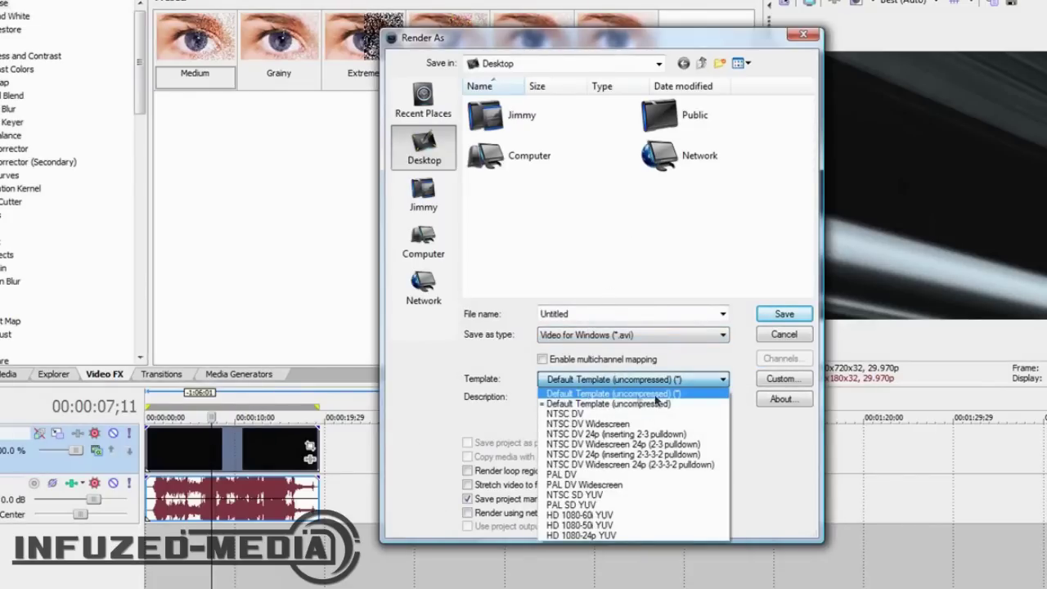
pyautogui.click(656, 396)
# Step: In Custom Settings, keep HDV 720, set 29.970 (NTSC) frame rate and progressive field order
pyautogui.click(781, 378)
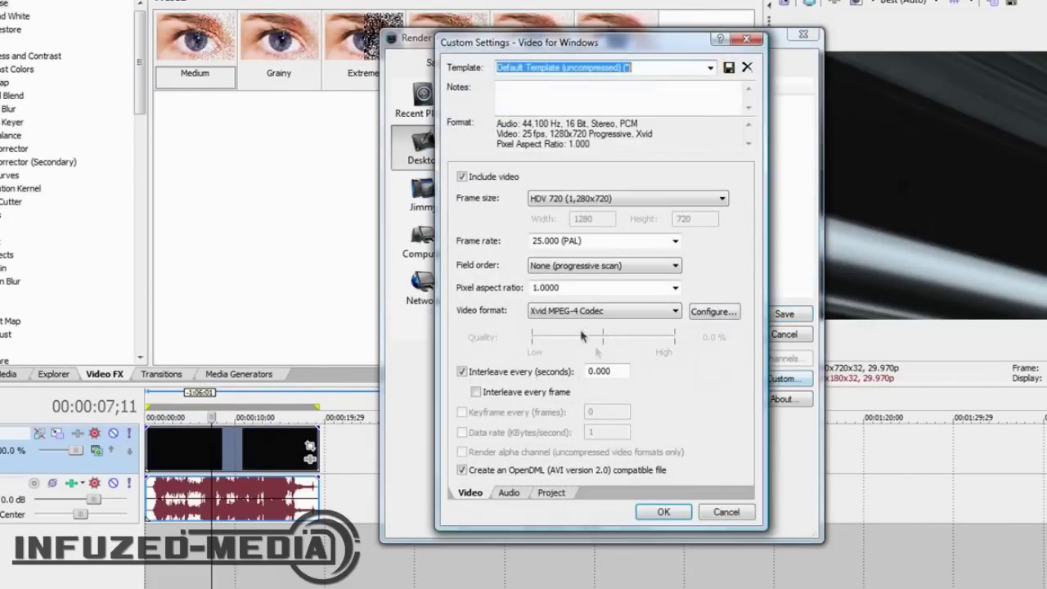
pyautogui.click(601, 199)
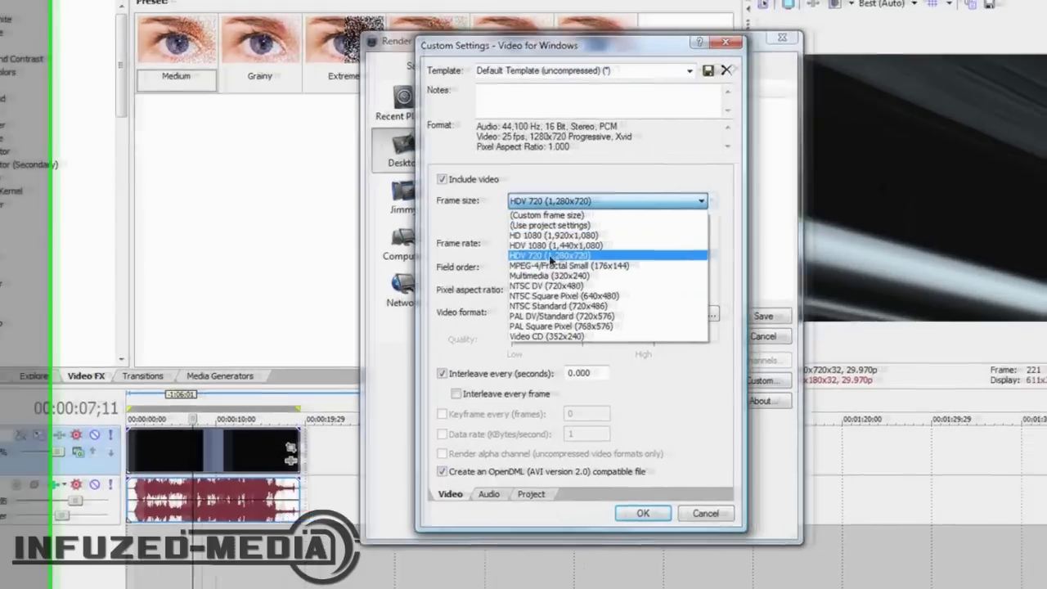
pyautogui.click(571, 253)
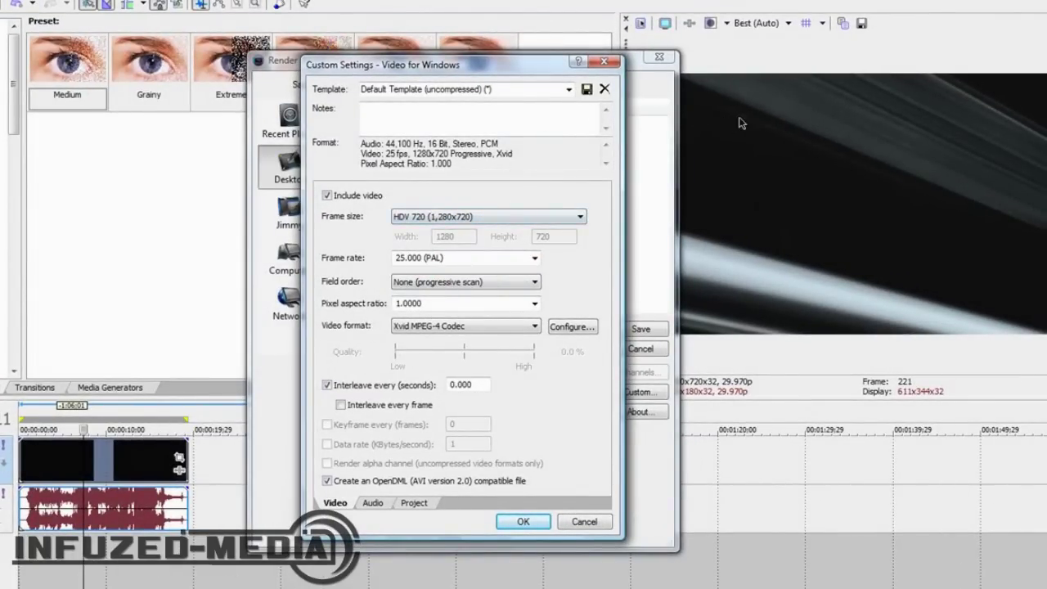
pyautogui.click(535, 258)
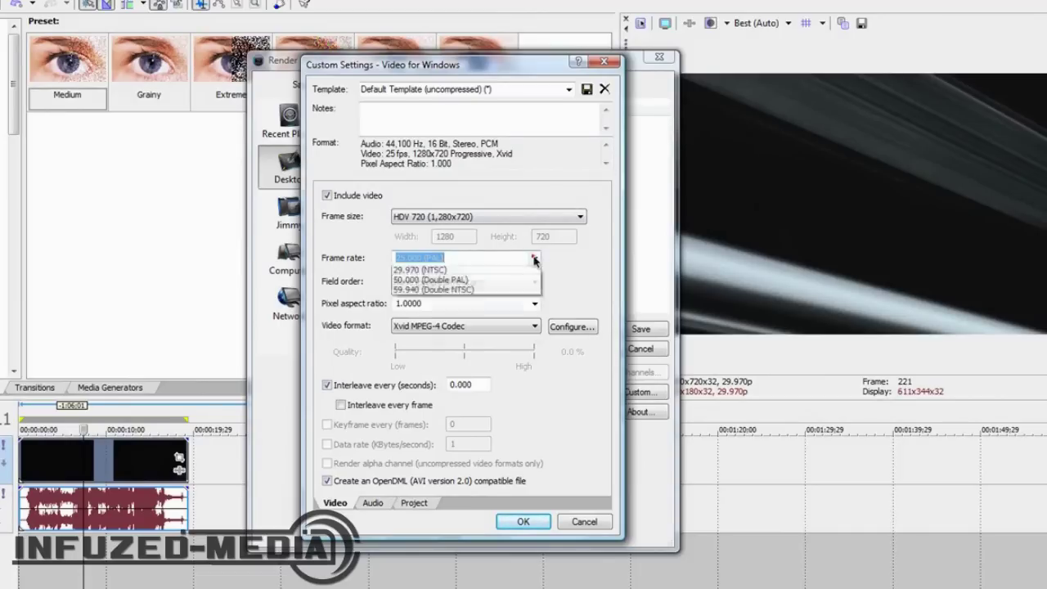
pyautogui.click(493, 341)
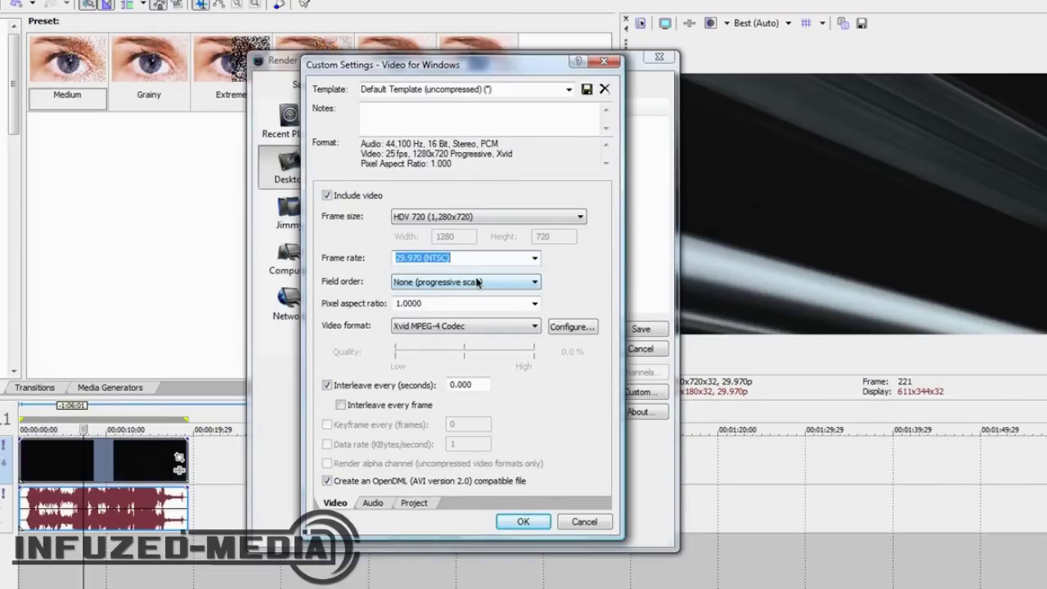
pyautogui.click(447, 281)
pyautogui.click(442, 295)
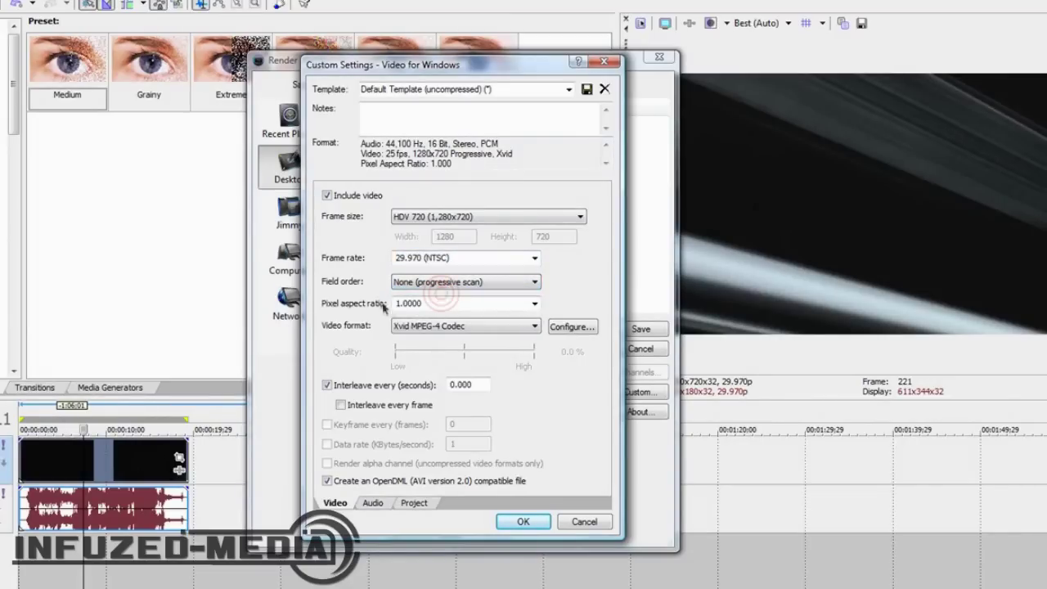
# Step: Keep pixel aspect 1.0000 and set the video format to Xvid MPEG-4 Codec
pyautogui.click(534, 303)
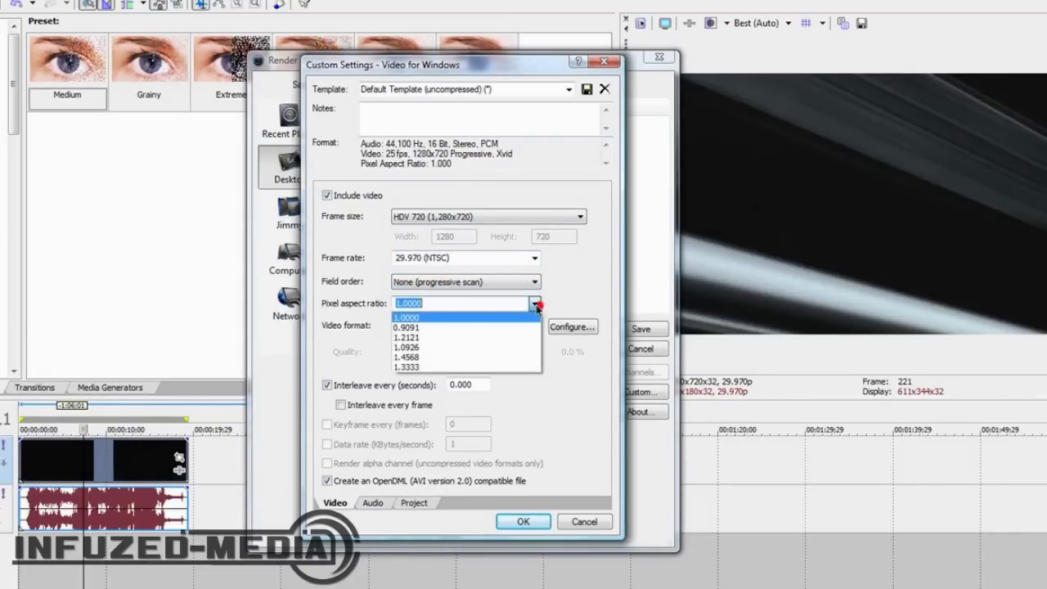
pyautogui.click(474, 313)
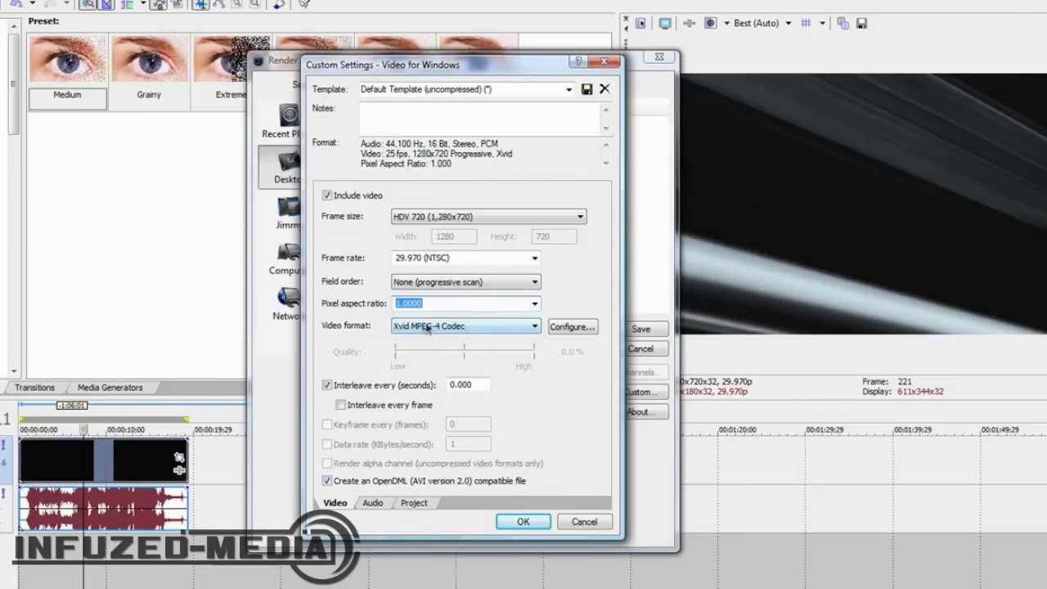
pyautogui.click(516, 326)
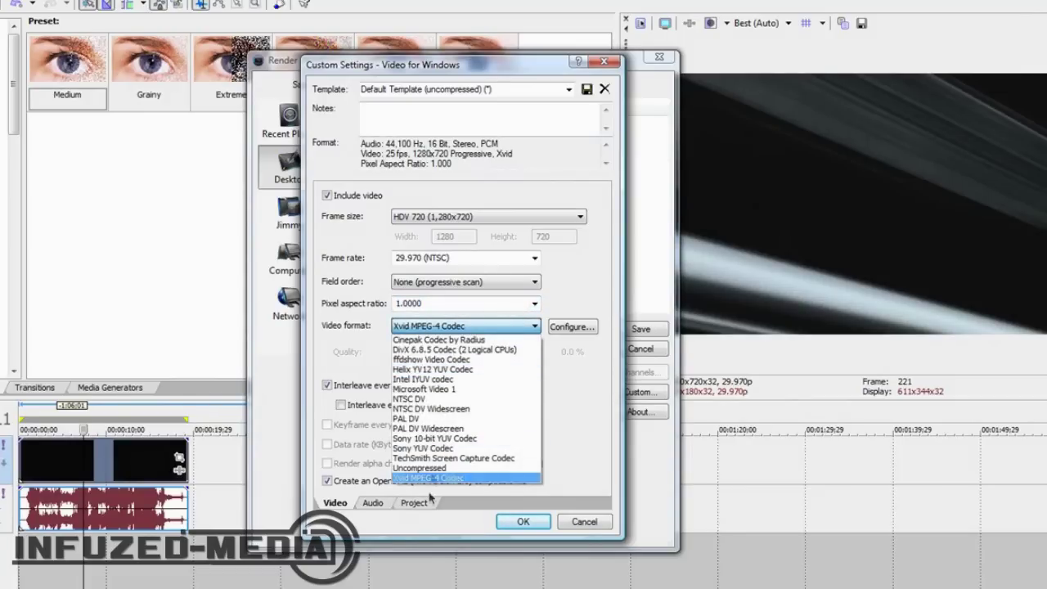
pyautogui.click(434, 468)
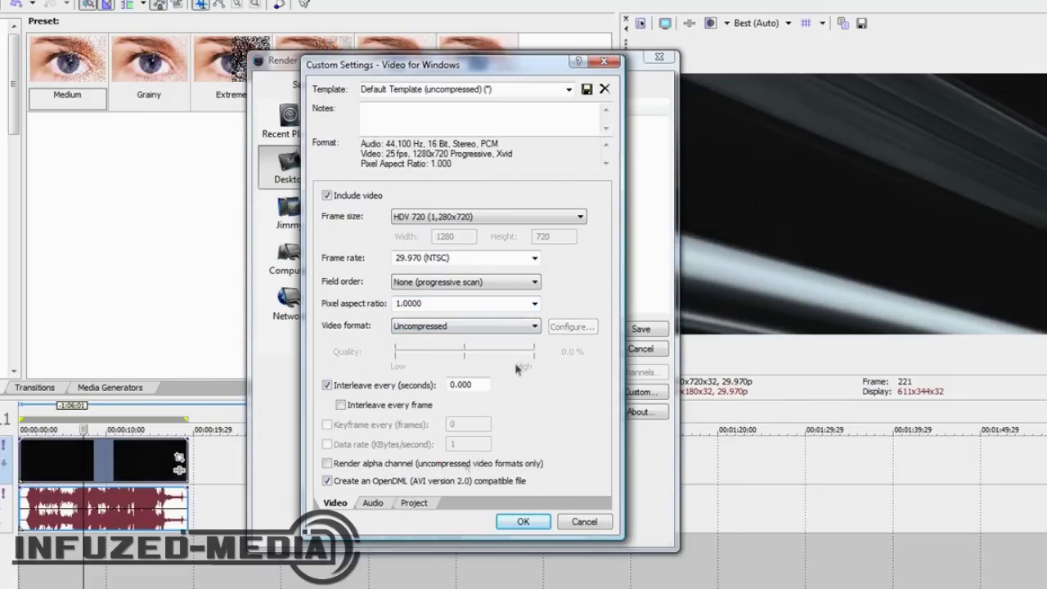
pyautogui.click(536, 327)
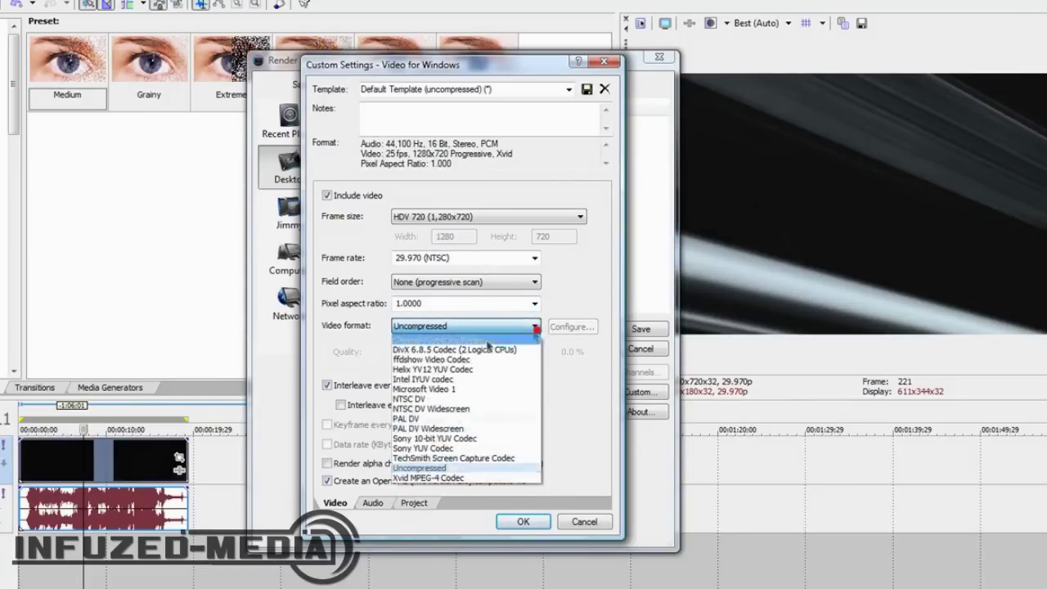
pyautogui.click(451, 478)
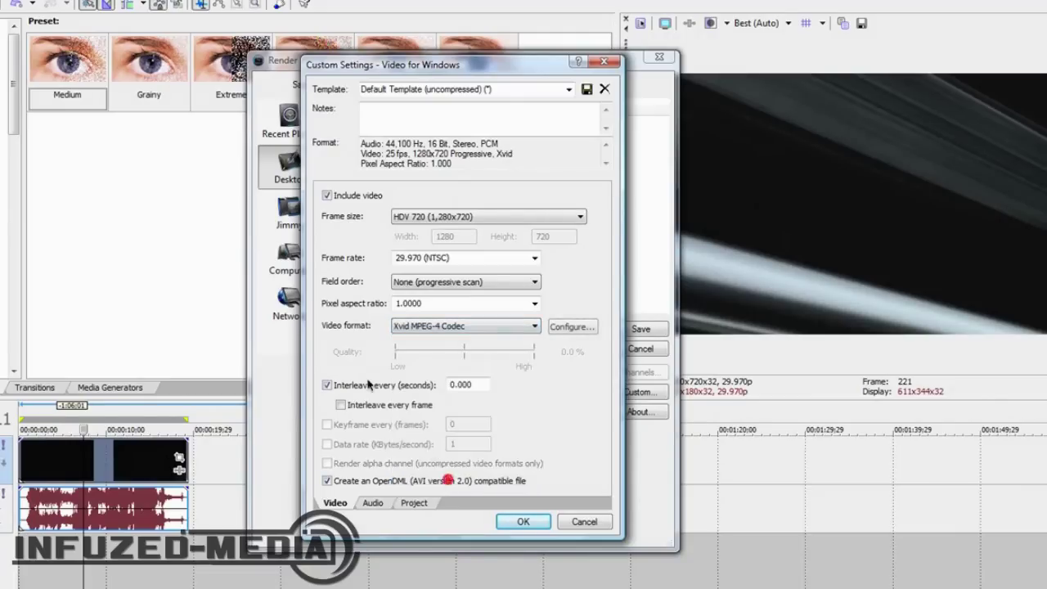
# Step: In Xvid Configuration, leave the encoder on target quantizer 1.00 and accept
pyautogui.click(558, 327)
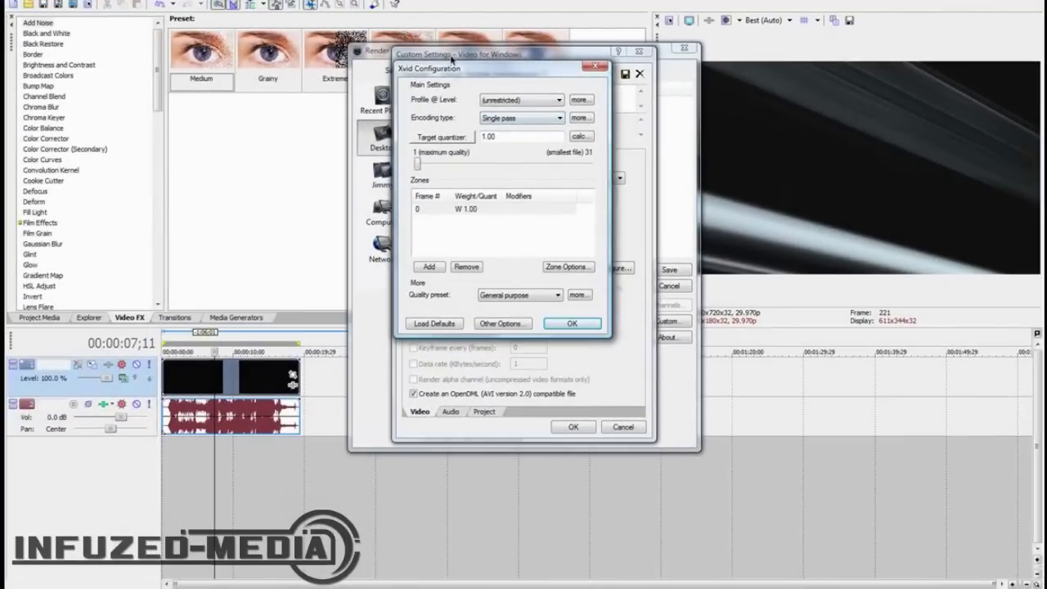
pyautogui.moveTo(451, 69); pyautogui.dragTo(200, 153)
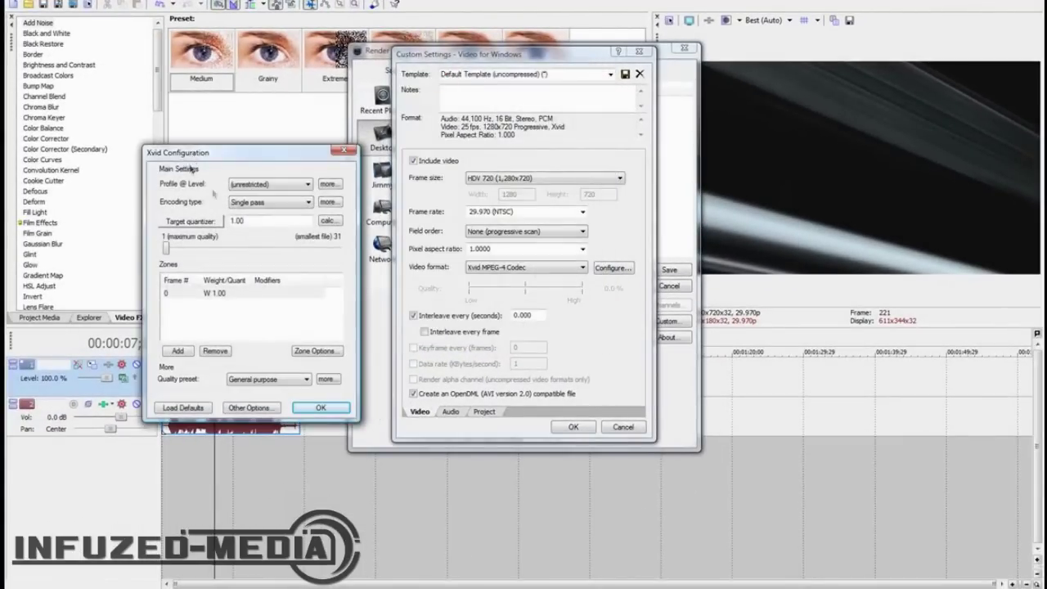
pyautogui.click(187, 222)
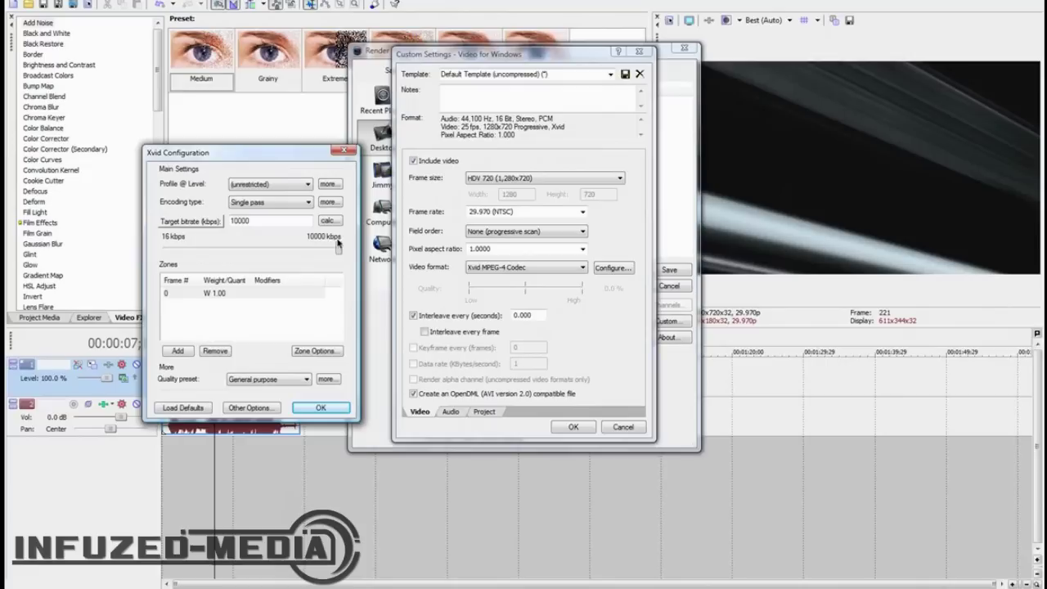
pyautogui.click(188, 221)
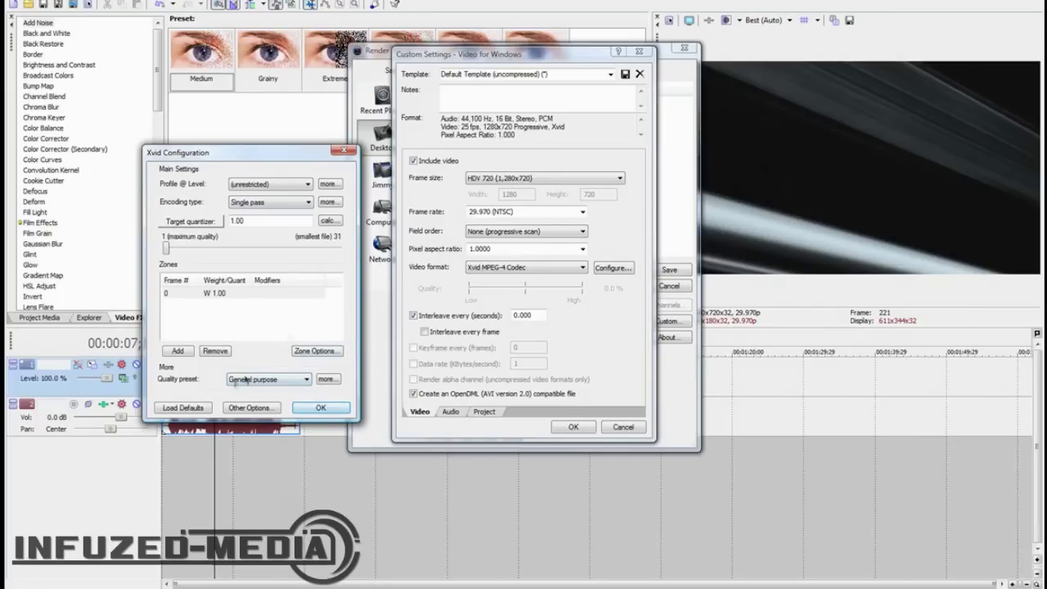
pyautogui.click(321, 408)
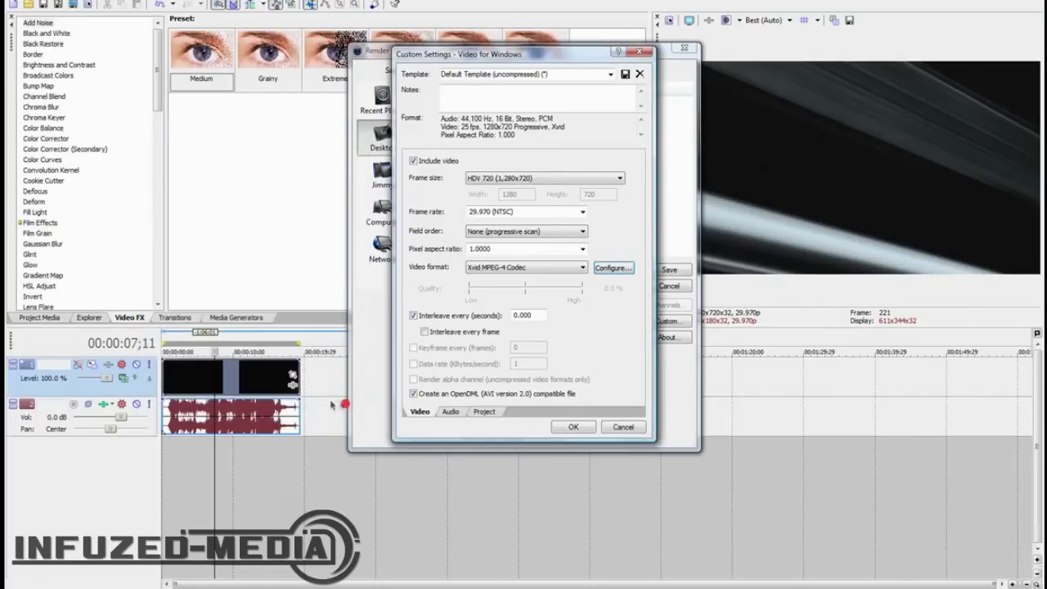
# Step: Set Video rendering quality to Best on the Project tab, then select the existing file name
pyautogui.click(451, 411)
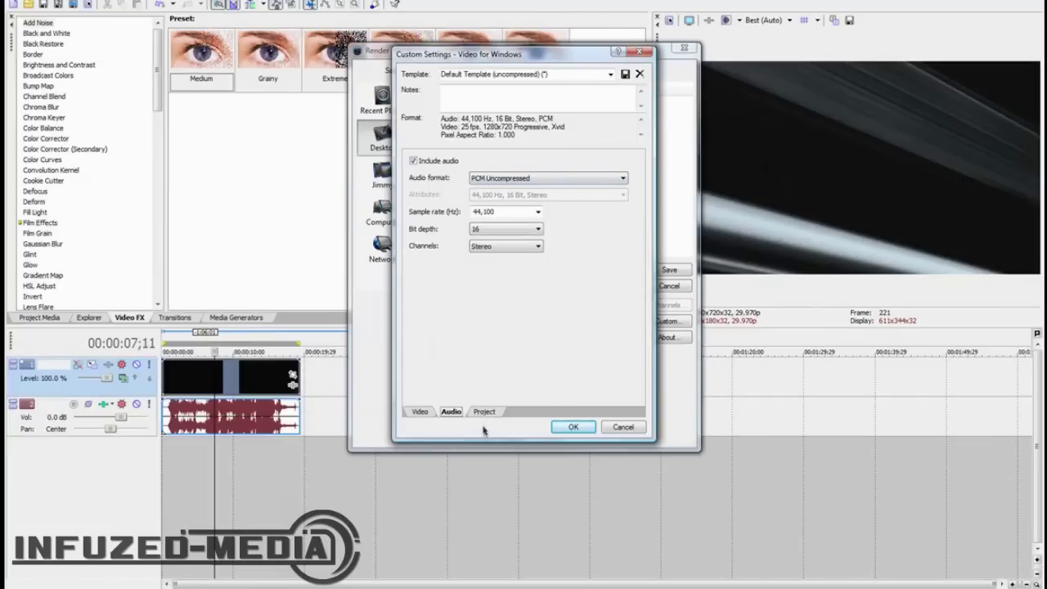
pyautogui.click(485, 411)
pyautogui.click(536, 162)
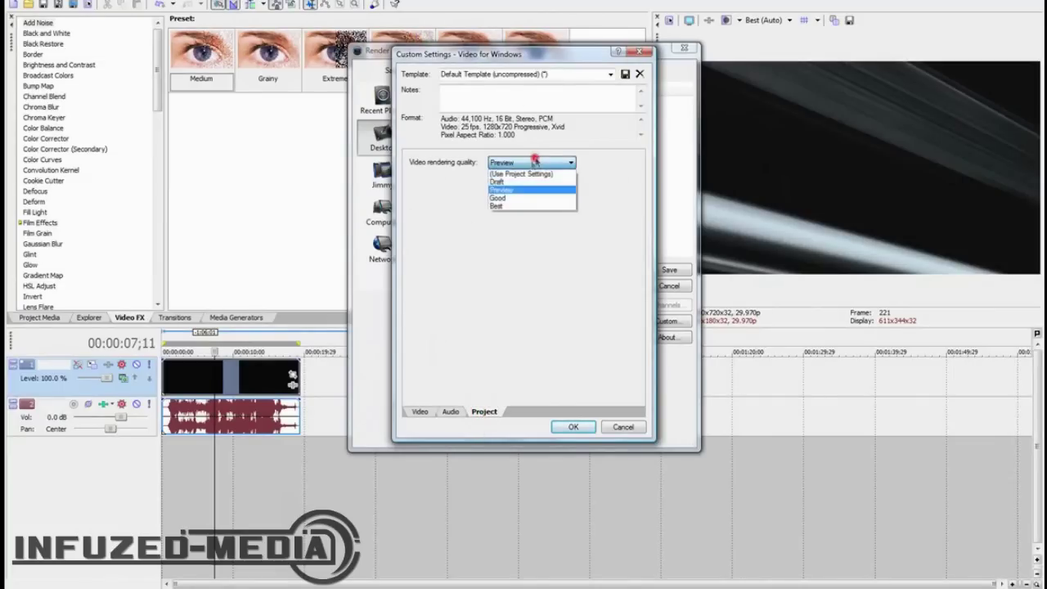
pyautogui.click(517, 205)
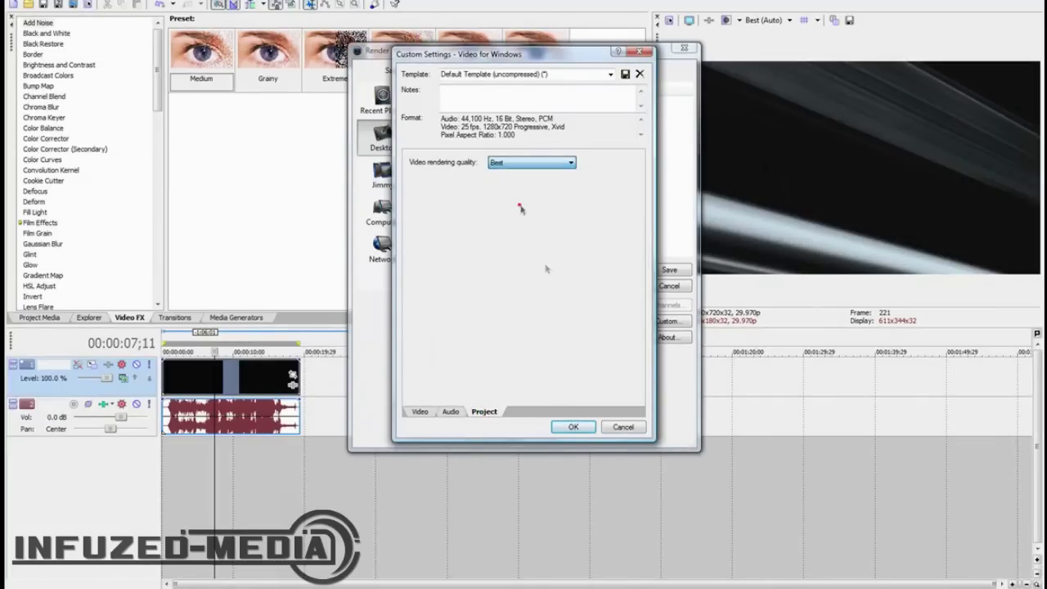
pyautogui.click(573, 428)
pyautogui.doubleClick(518, 270)
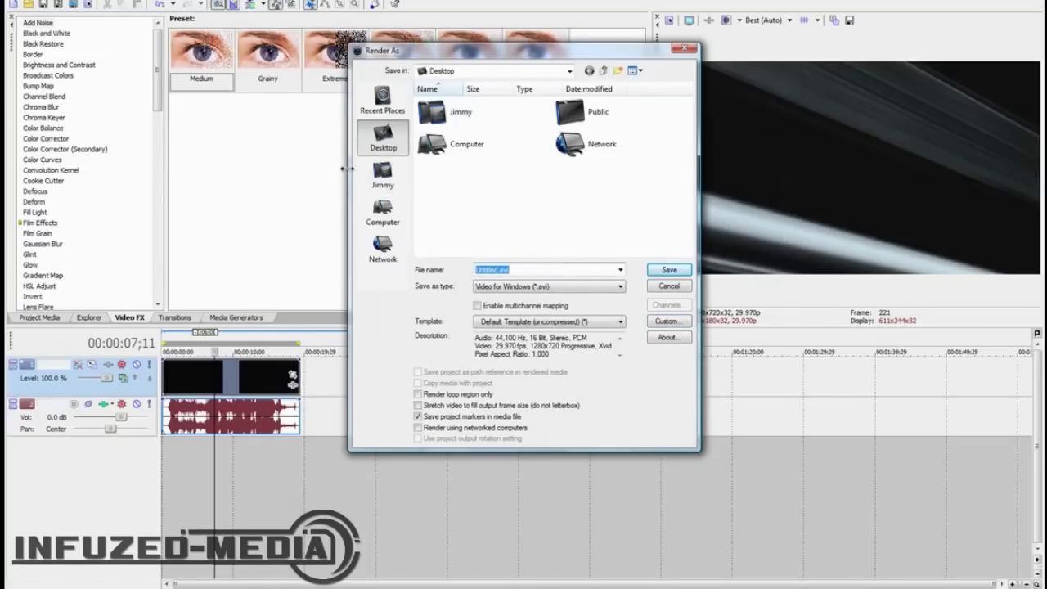
# Step: Name the file 'Render Test' and save it to start rendering
pyautogui.write('Render Test')
pyautogui.click(675, 270)
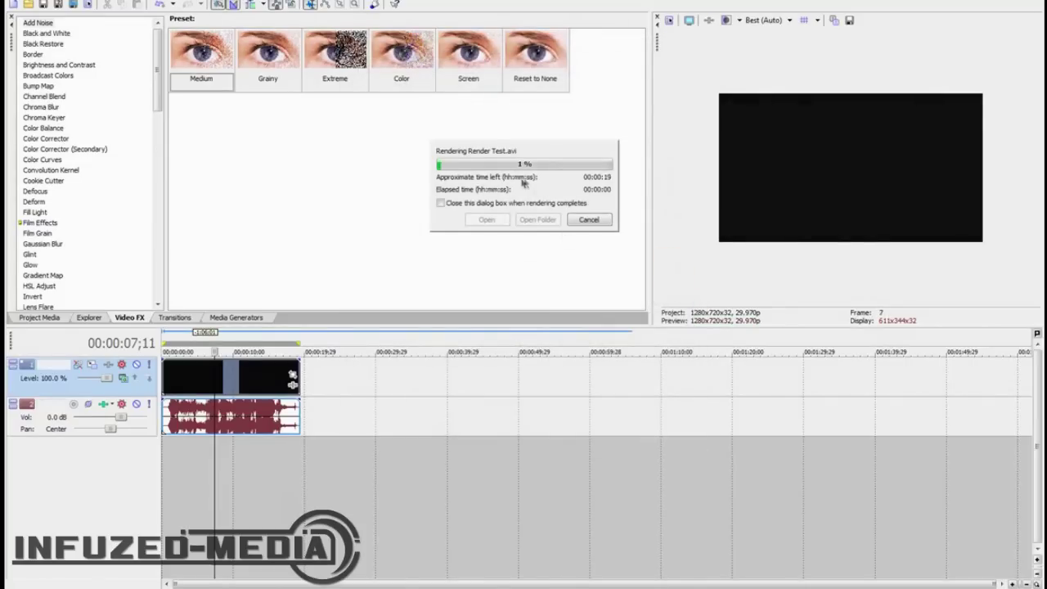
# Step: Close the rendering progress dialog
pyautogui.click(589, 219)
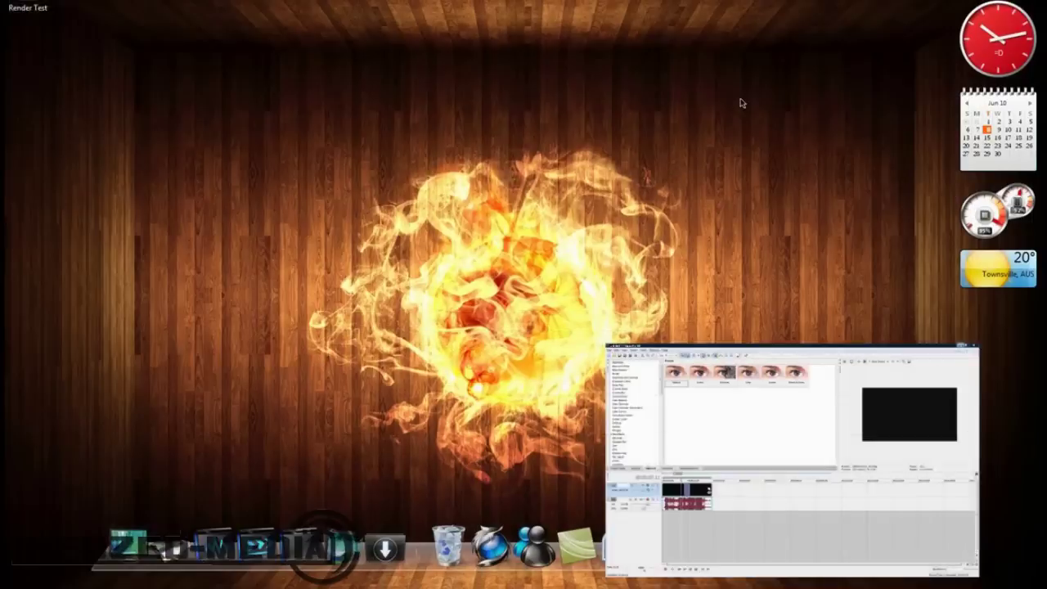